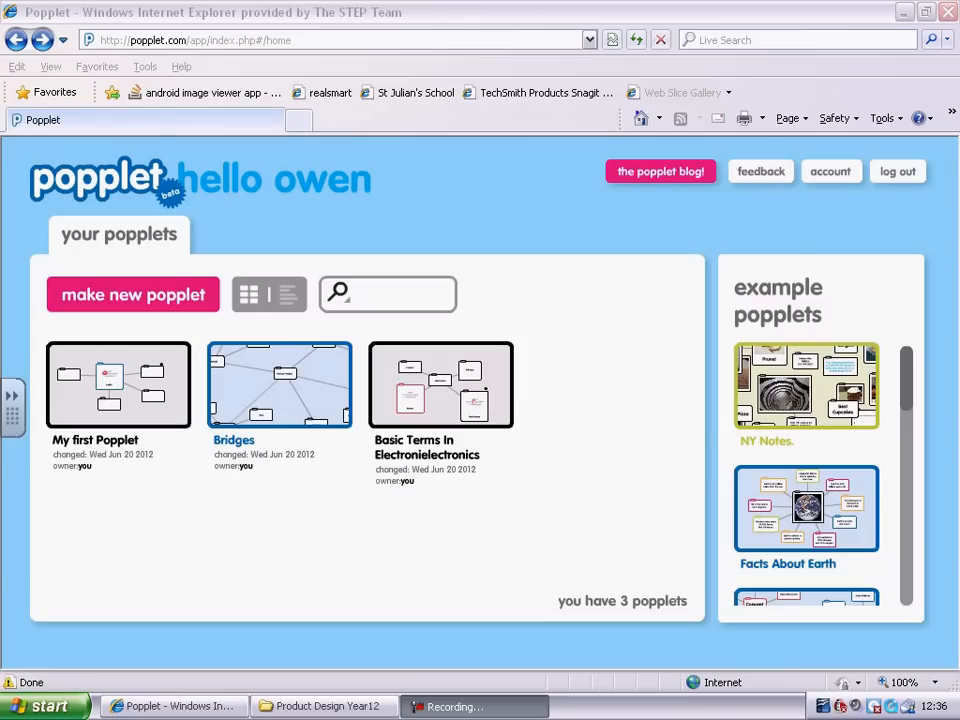
Create a new popplet named "my first popplet 2" with the default black colour.
{"action": "left_click", "coordinate": [133, 295]}
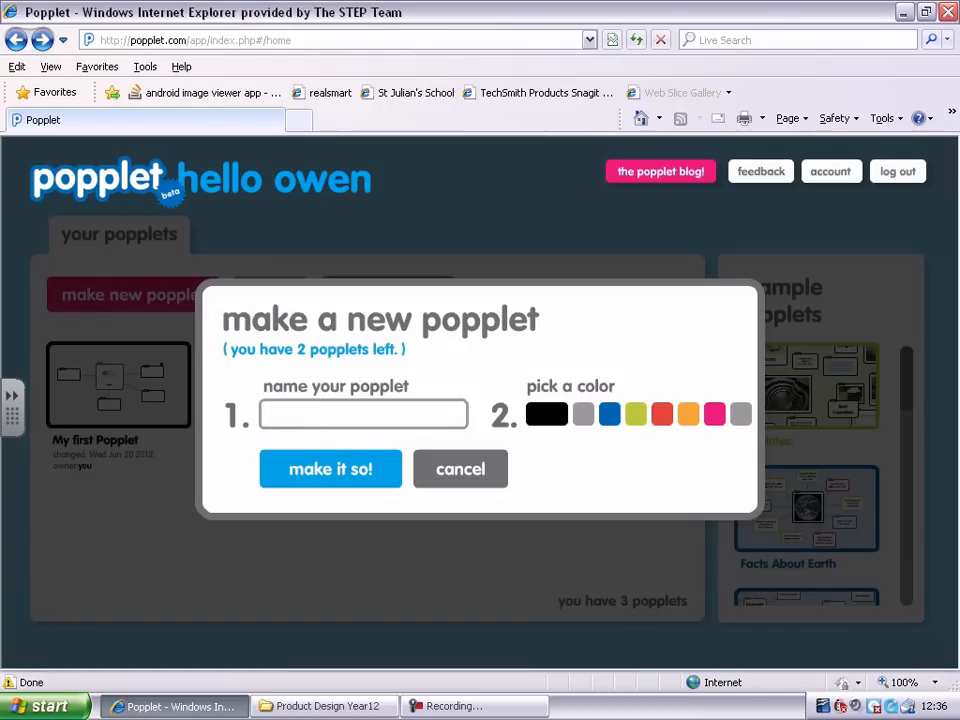
{"action": "type", "text": "my first p"}
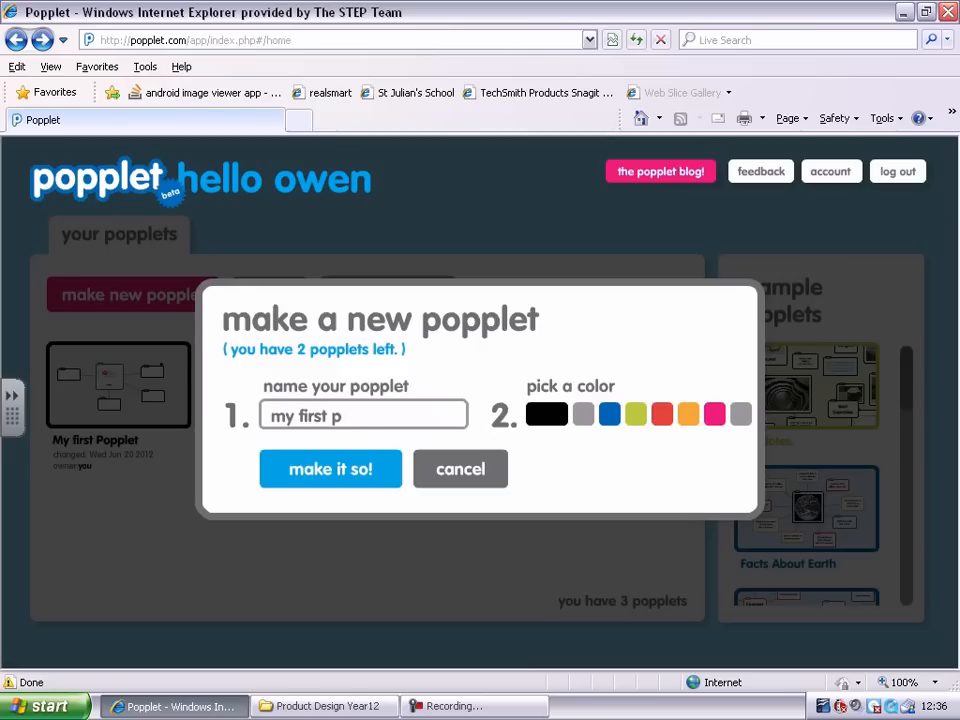
{"action": "type", "text": "opplet 2"}
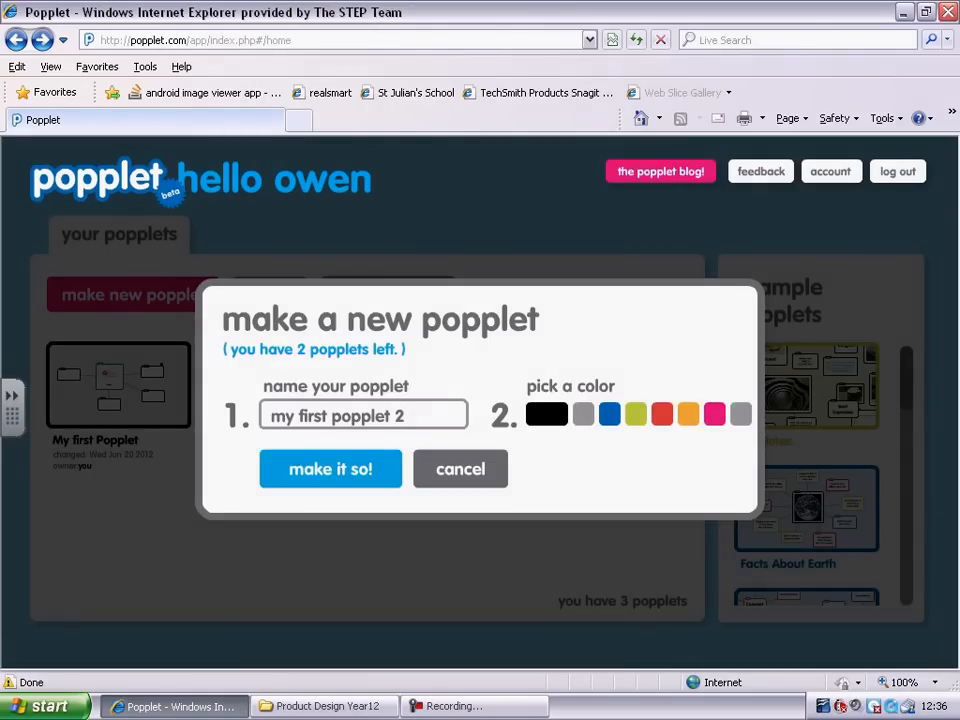
{"action": "key", "text": "Return"}
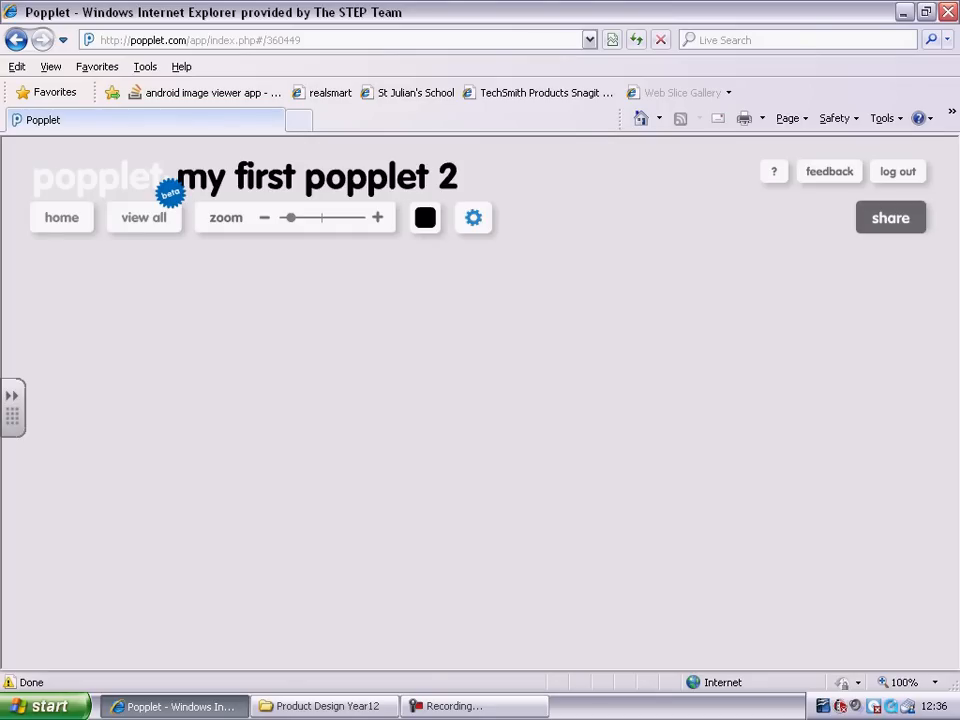
Add a box in the middle of the canvas, try blue, green and red borders on it, and settle on orange.
{"action": "double_click", "coordinate": [479, 458]}
{"action": "left_click_drag", "start_coordinate": [572, 504], "coordinate": [574, 506]}
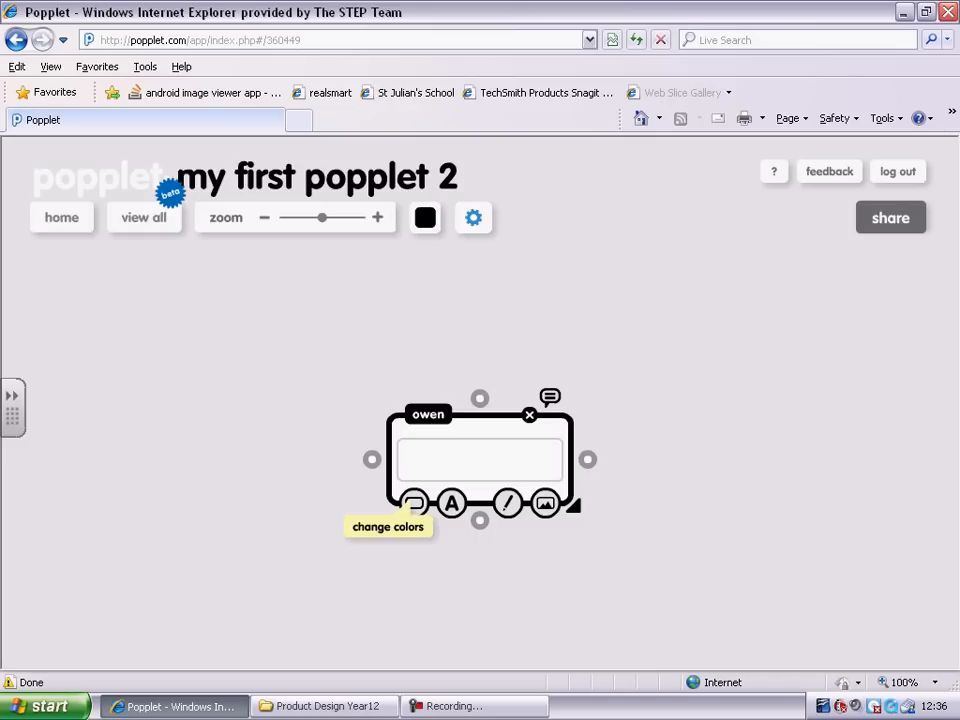
{"action": "left_click", "coordinate": [413, 503]}
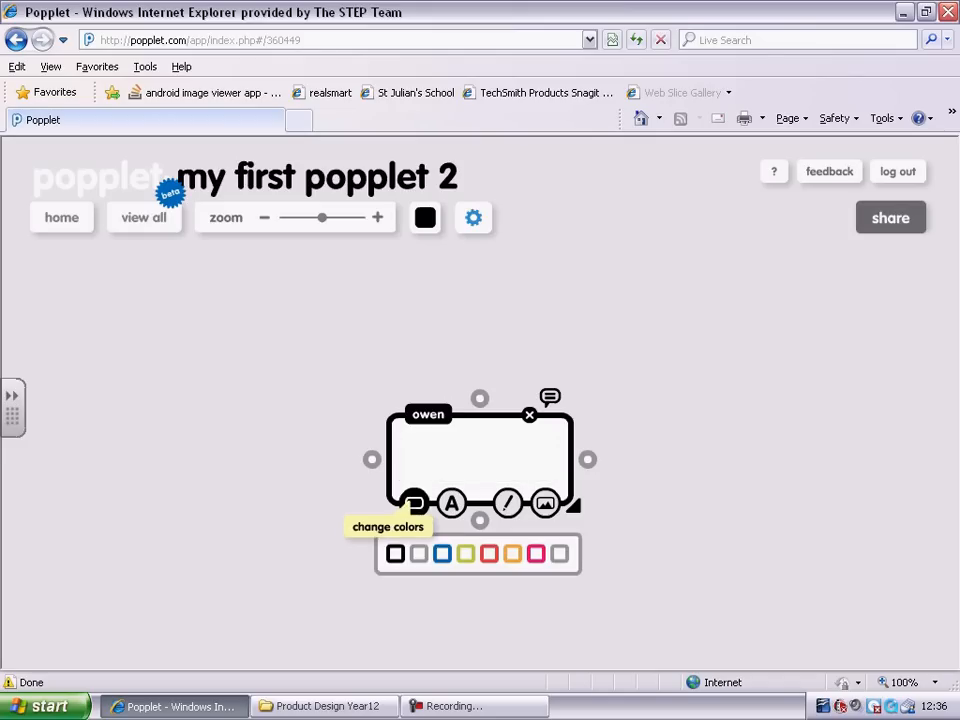
{"action": "left_click", "coordinate": [442, 554]}
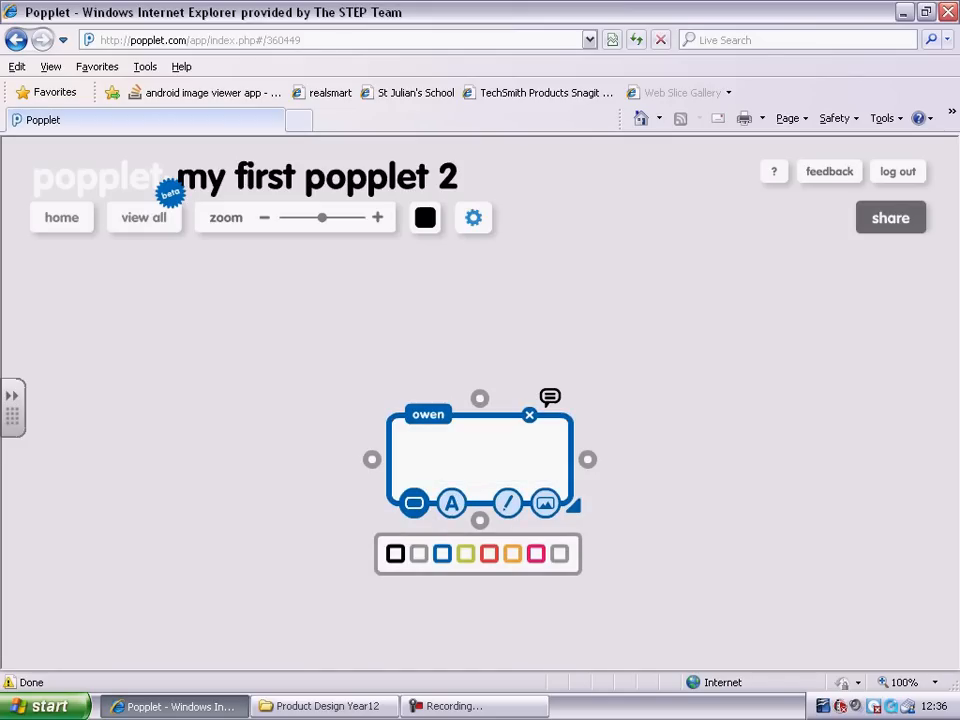
{"action": "left_click", "coordinate": [465, 554]}
{"action": "left_click", "coordinate": [489, 554]}
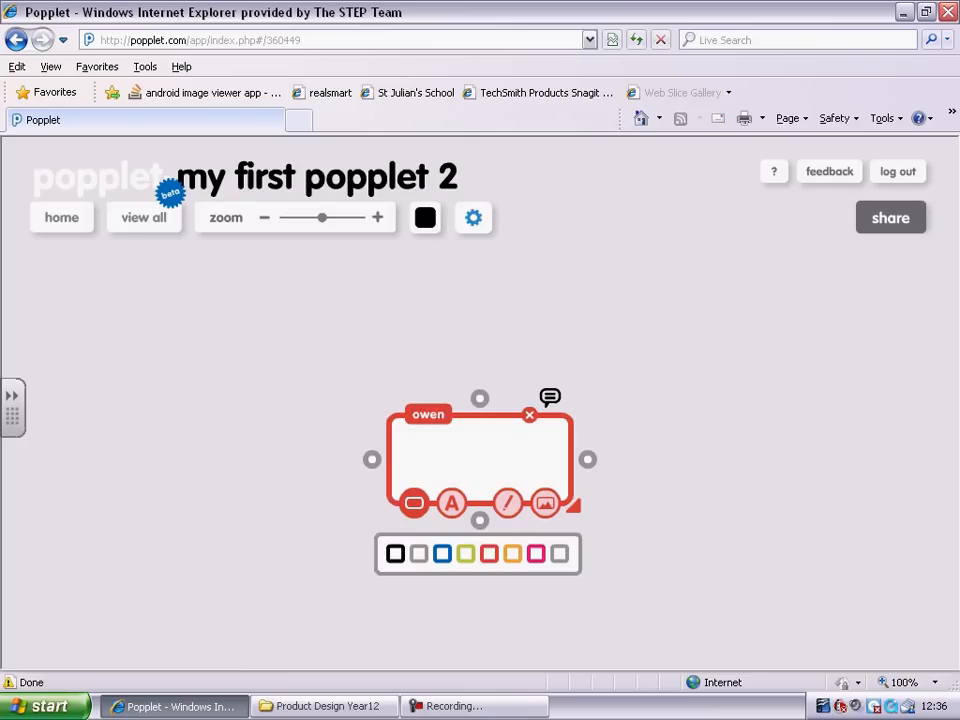
{"action": "left_click", "coordinate": [512, 554]}
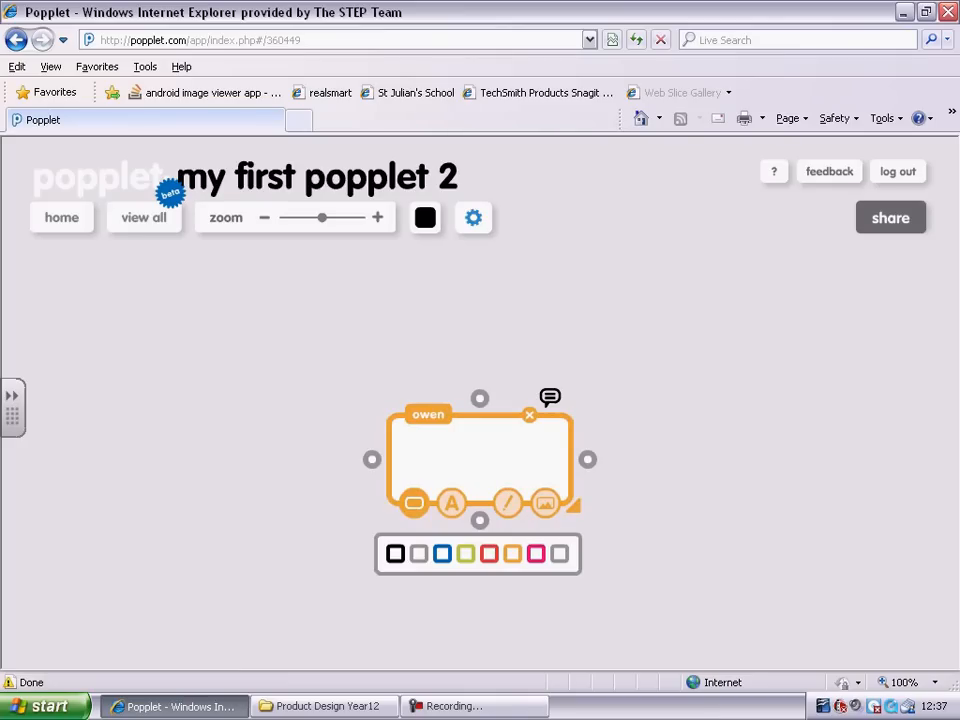
Enter the text "hello" in the orange box and draw a small red freehand closed shape above it.
{"action": "left_click", "coordinate": [452, 503]}
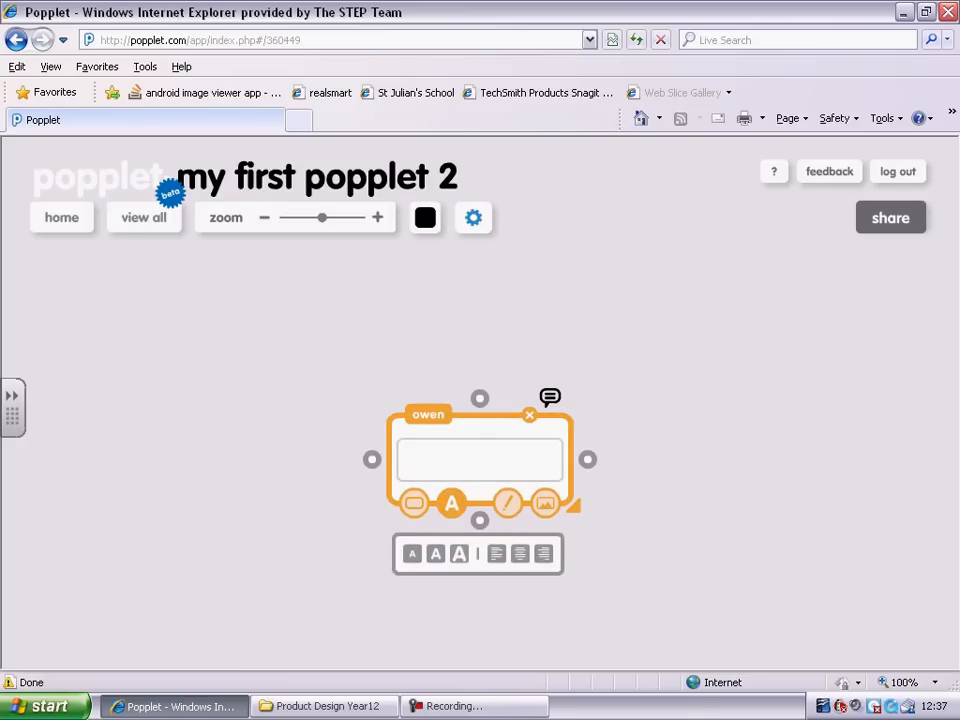
{"action": "type", "text": "hello"}
{"action": "left_click", "coordinate": [507, 503]}
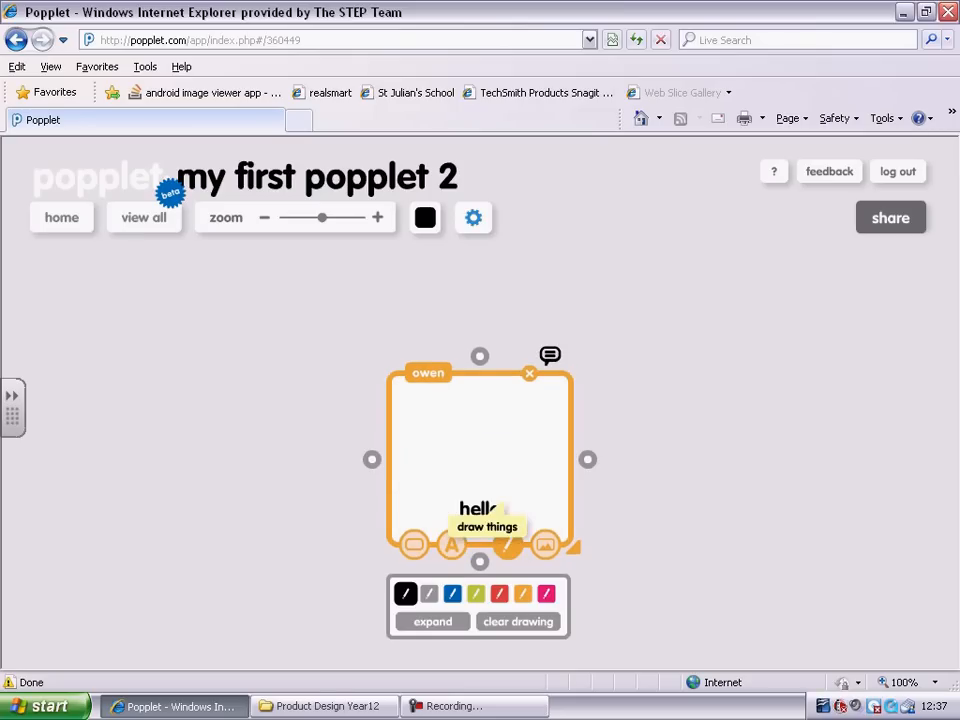
{"action": "left_click", "coordinate": [500, 594]}
{"action": "mouse_move", "coordinate": [449, 418]}
{"action": "left_mouse_down"}
{"action": "mouse_move", "coordinate": [434, 426]}
{"action": "mouse_move", "coordinate": [445, 451]}
{"action": "mouse_move", "coordinate": [492, 446]}
{"action": "mouse_move", "coordinate": [494, 432]}
{"action": "mouse_move", "coordinate": [464, 408]}
{"action": "mouse_move", "coordinate": [449, 412]}
{"action": "left_mouse_up"}
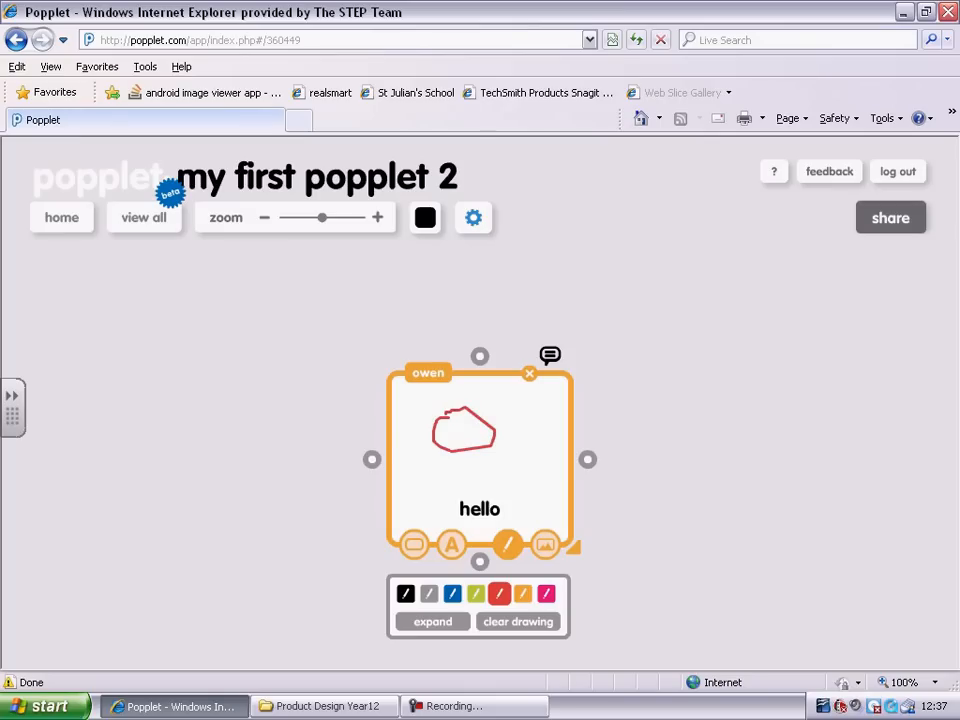
Show the orange box's image options, enlarge the box slightly, and move it to the canvas's upper left.
{"action": "left_click", "coordinate": [545, 544]}
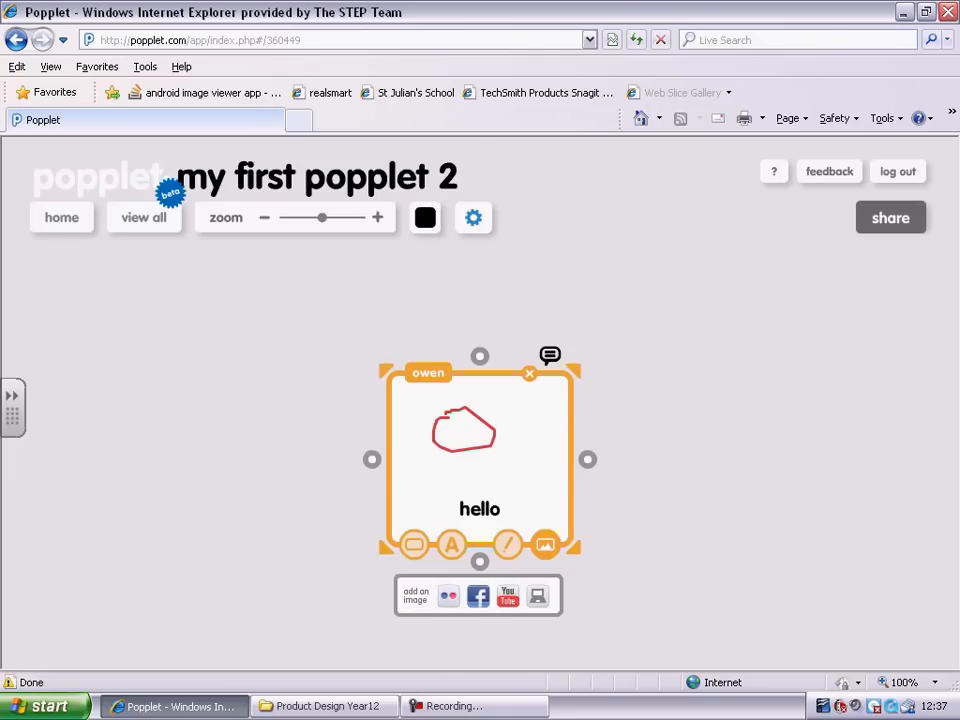
{"action": "left_click_drag", "start_coordinate": [573, 547], "coordinate": [602, 561]}
{"action": "left_click", "coordinate": [690, 540]}
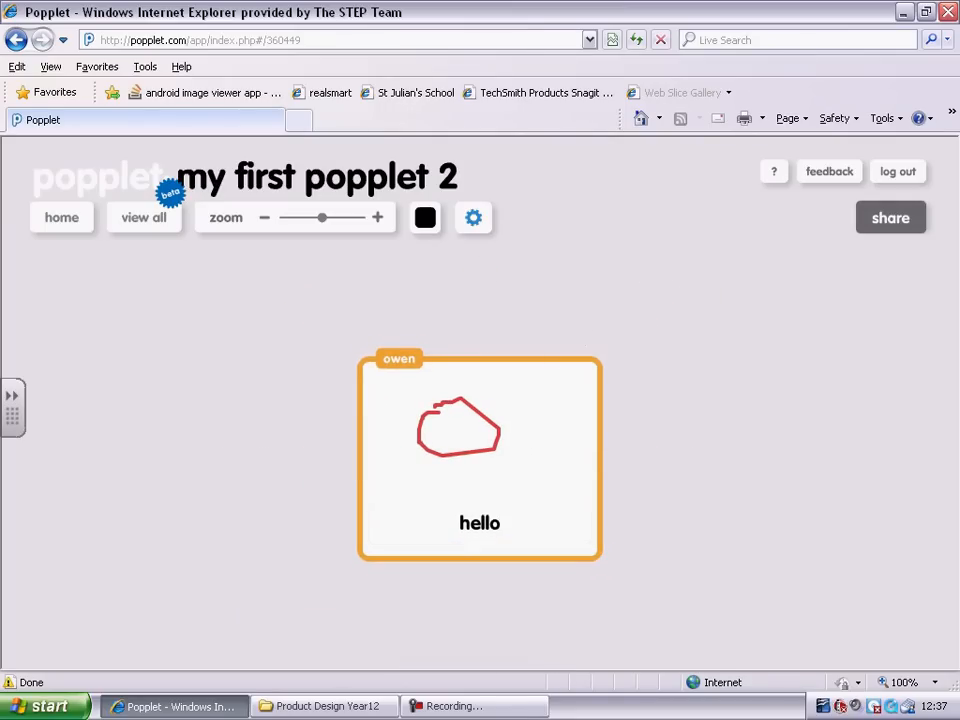
{"action": "left_click_drag", "start_coordinate": [500, 480], "coordinate": [233, 405]}
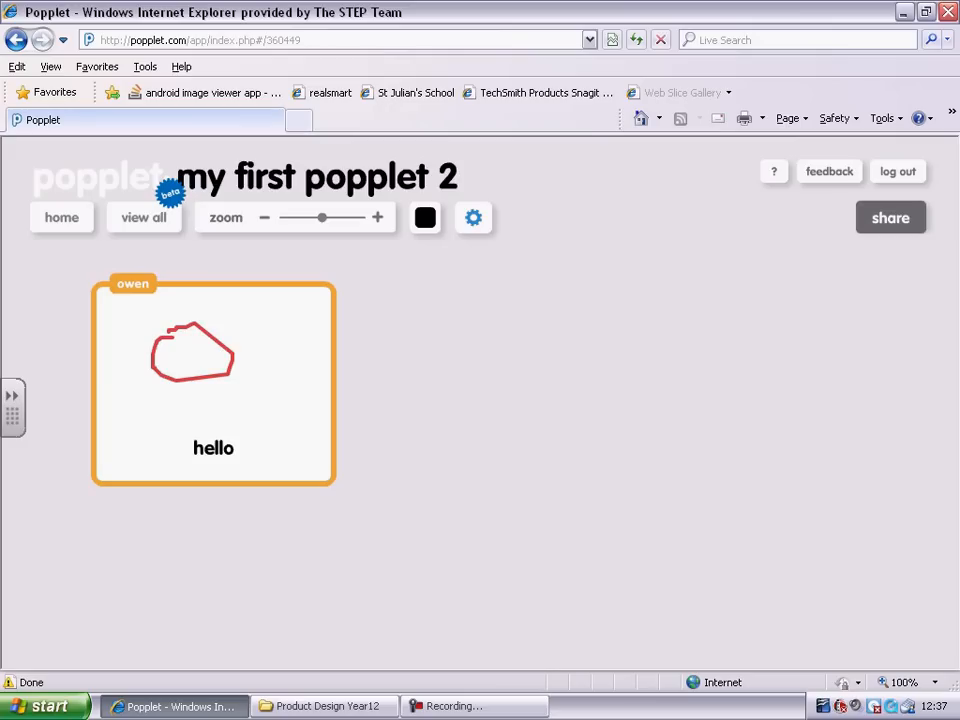
Add three empty black boxes beside the "hello" box and spread them out above, beside and below the open area.
{"action": "double_click", "coordinate": [590, 330]}
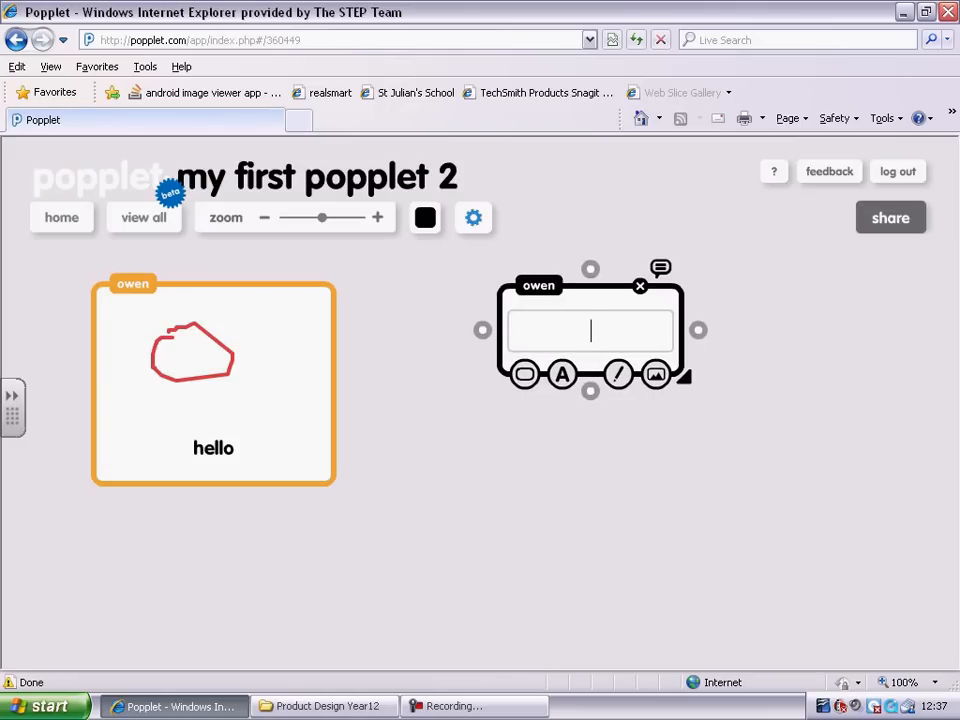
{"action": "left_click", "coordinate": [590, 500]}
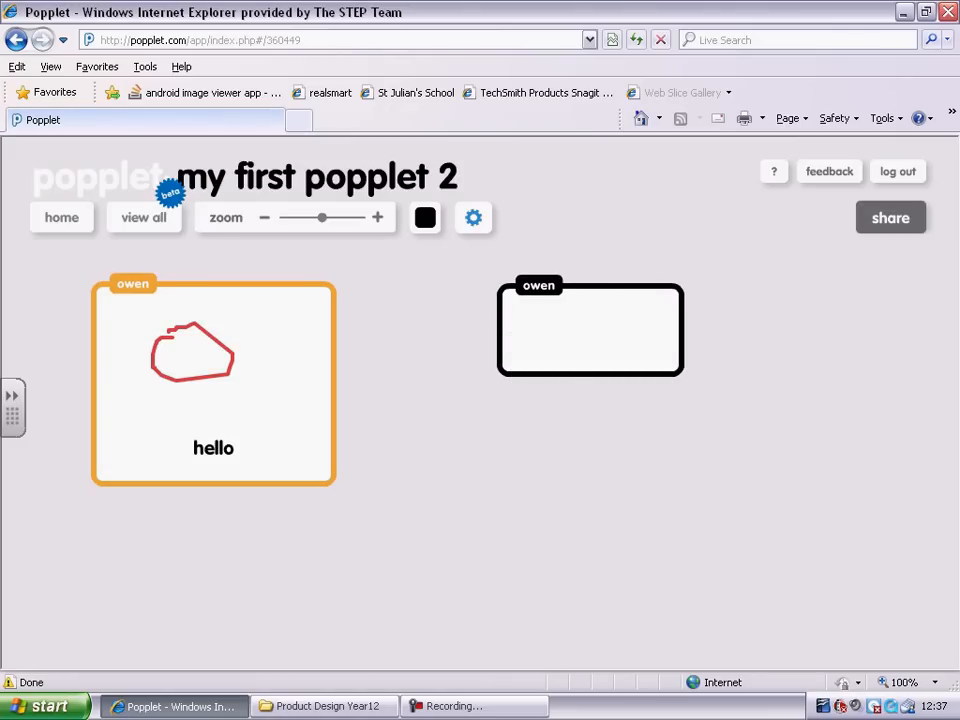
{"action": "left_click_drag", "start_coordinate": [590, 330], "coordinate": [758, 430]}
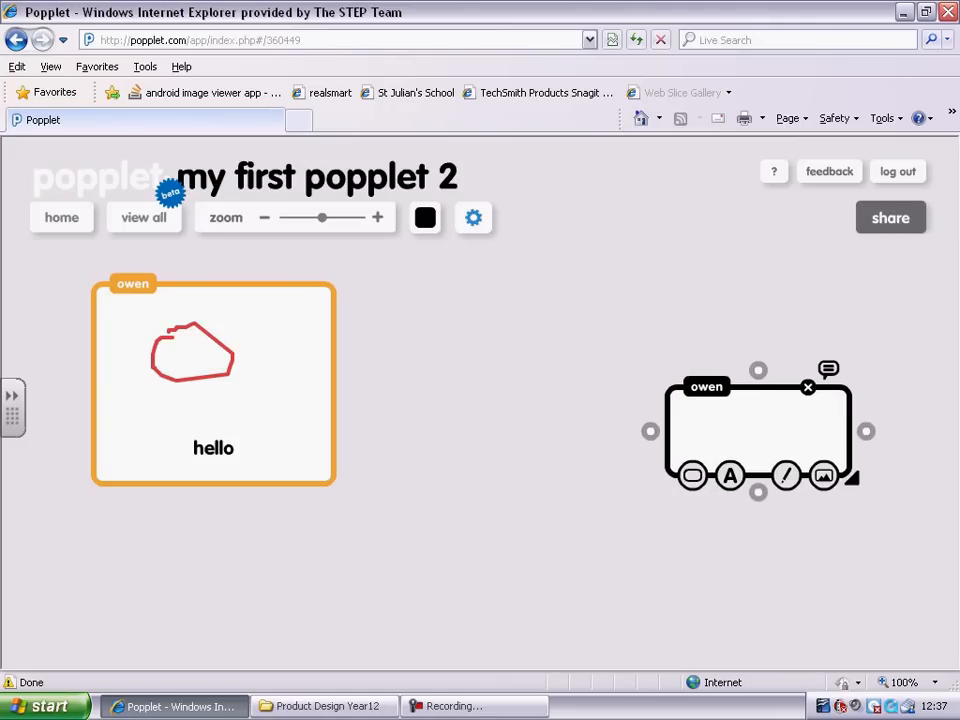
{"action": "double_click", "coordinate": [487, 390]}
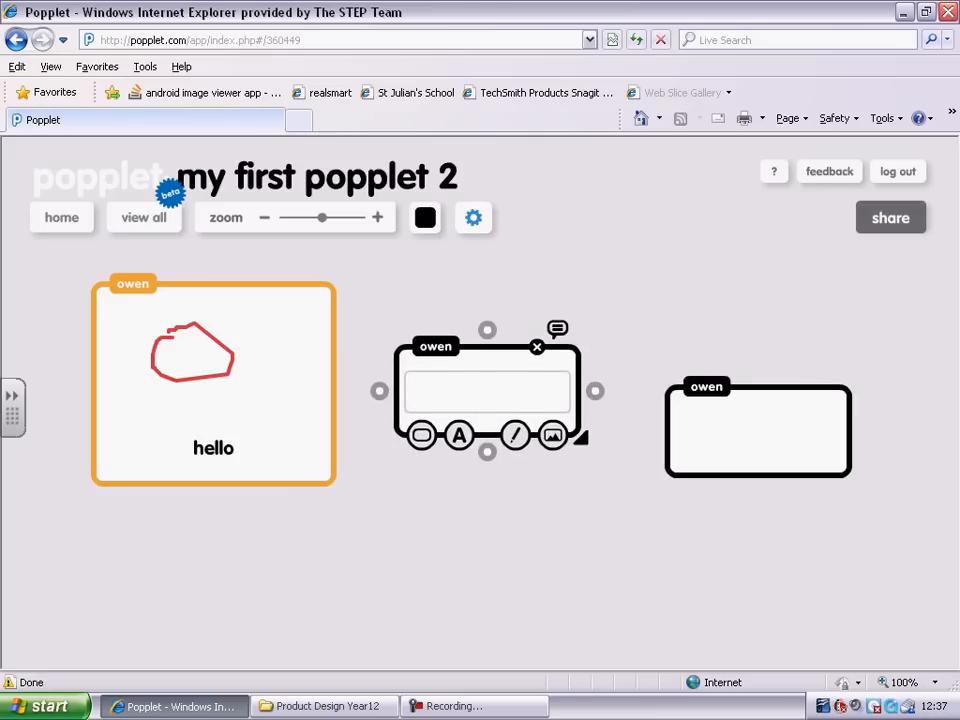
{"action": "double_click", "coordinate": [521, 561]}
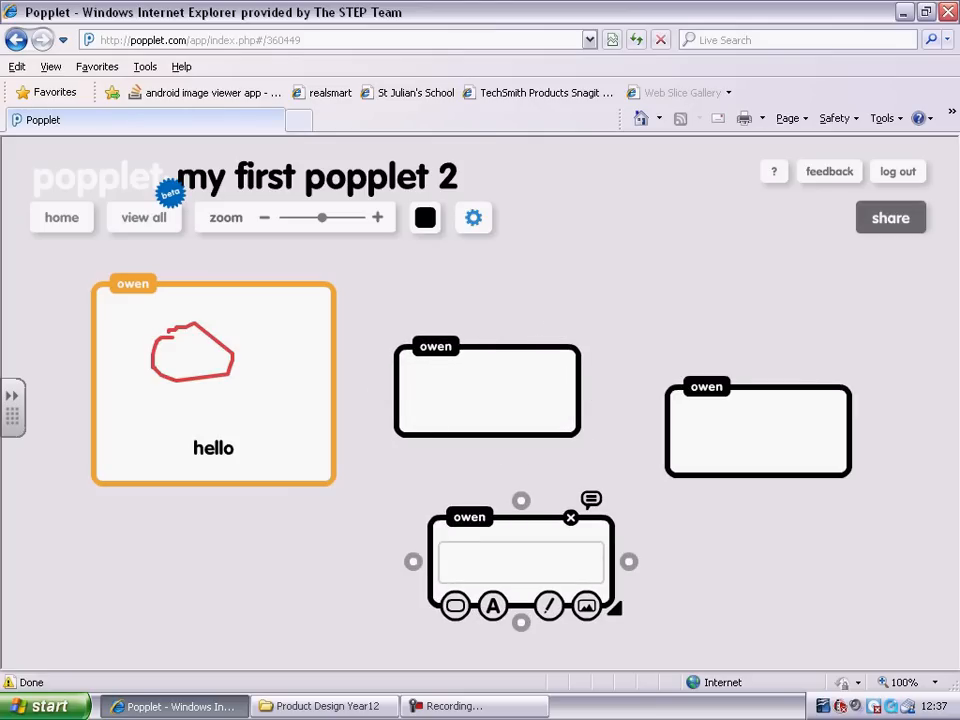
{"action": "left_click_drag", "start_coordinate": [487, 390], "coordinate": [632, 252]}
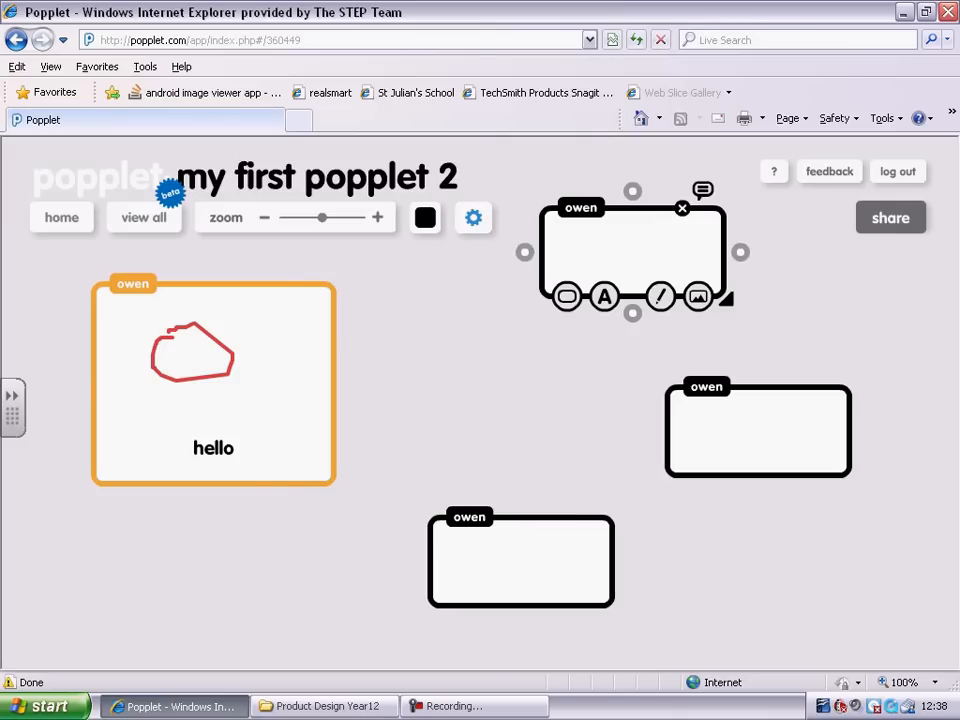
Shrink the orange "hello" box and move it to the centre, between the empty boxes.
{"action": "left_click", "coordinate": [250, 395]}
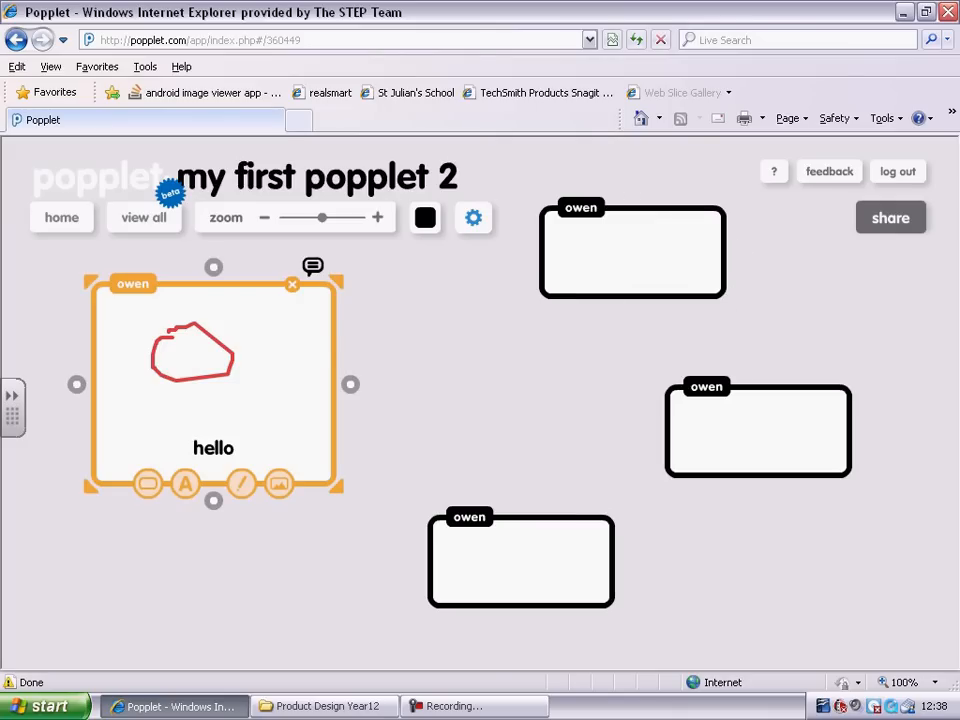
{"action": "left_click_drag", "start_coordinate": [337, 486], "coordinate": [292, 438]}
{"action": "left_click_drag", "start_coordinate": [250, 375], "coordinate": [495, 389]}
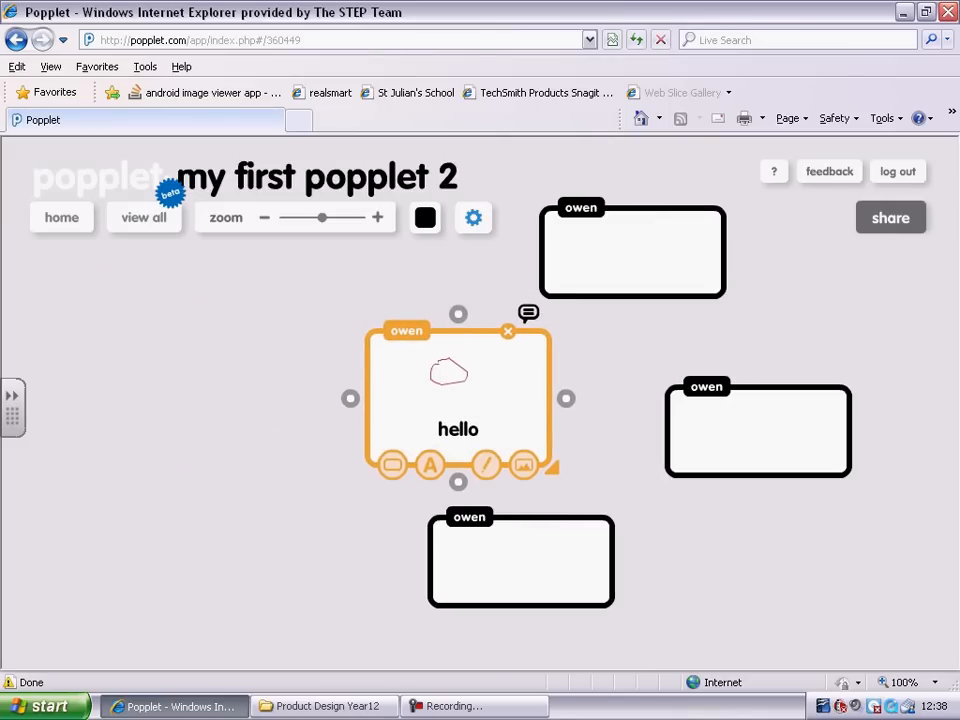
Rearrange the empty boxes so one sits left of the "hello" box and another directly below it.
{"action": "left_click_drag", "start_coordinate": [520, 560], "coordinate": [159, 395]}
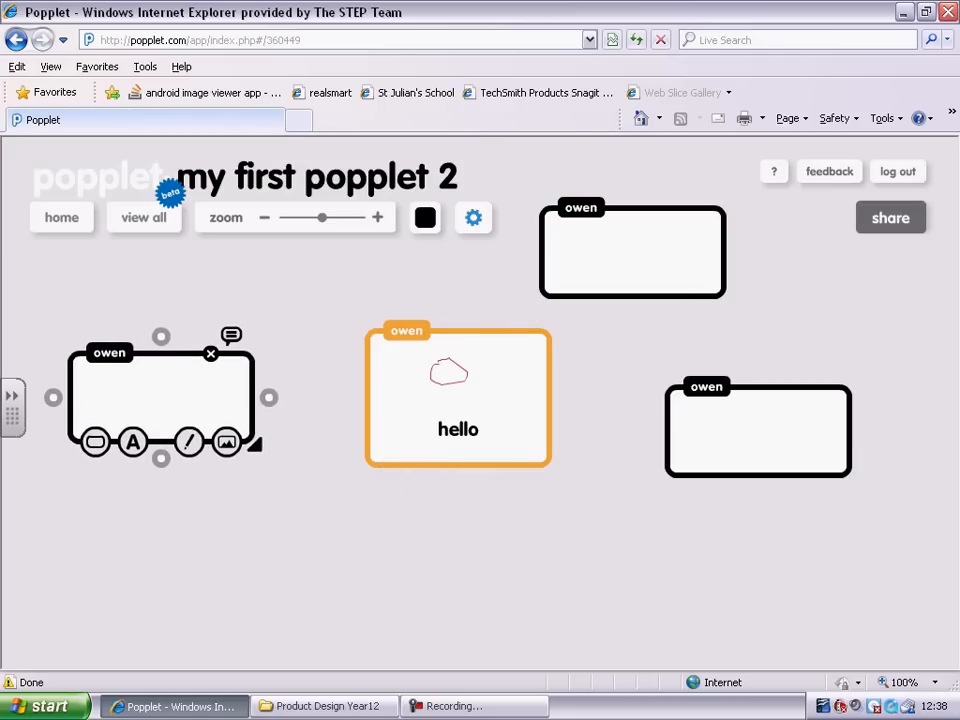
{"action": "left_click_drag", "start_coordinate": [630, 250], "coordinate": [572, 430]}
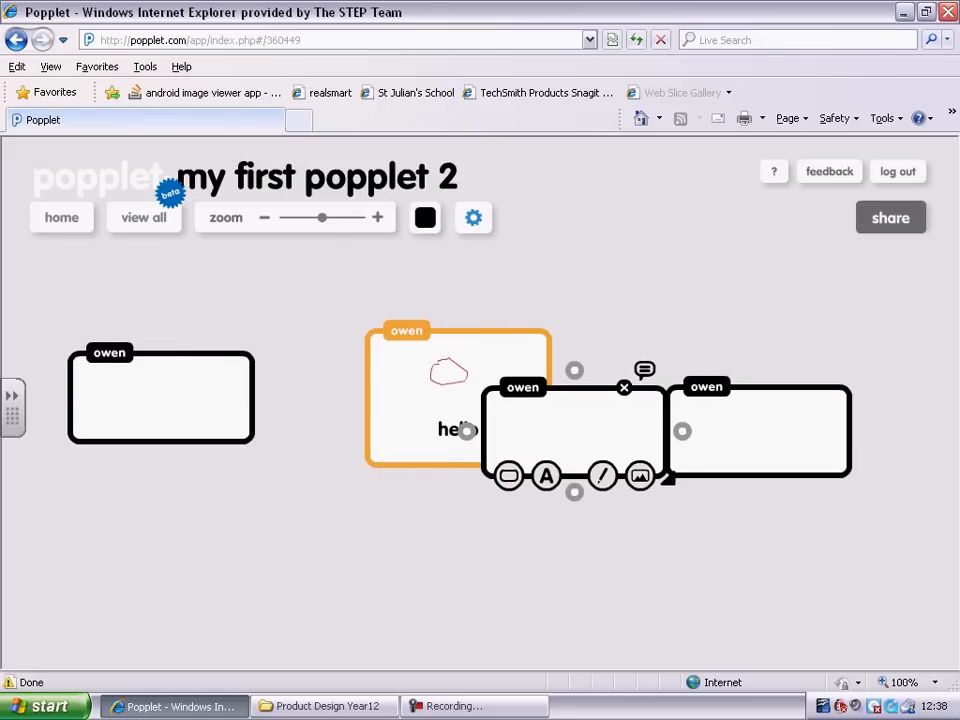
{"action": "left_click_drag", "start_coordinate": [600, 290], "coordinate": [578, 331]}
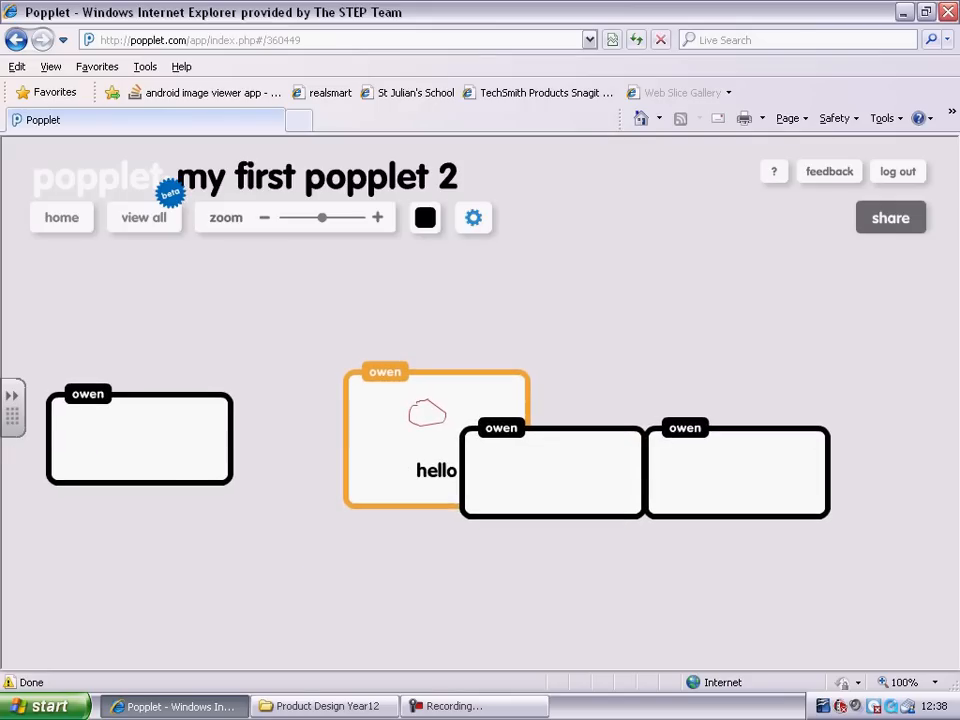
{"action": "left_click", "coordinate": [553, 472]}
{"action": "left_click_drag", "start_coordinate": [553, 472], "coordinate": [434, 621]}
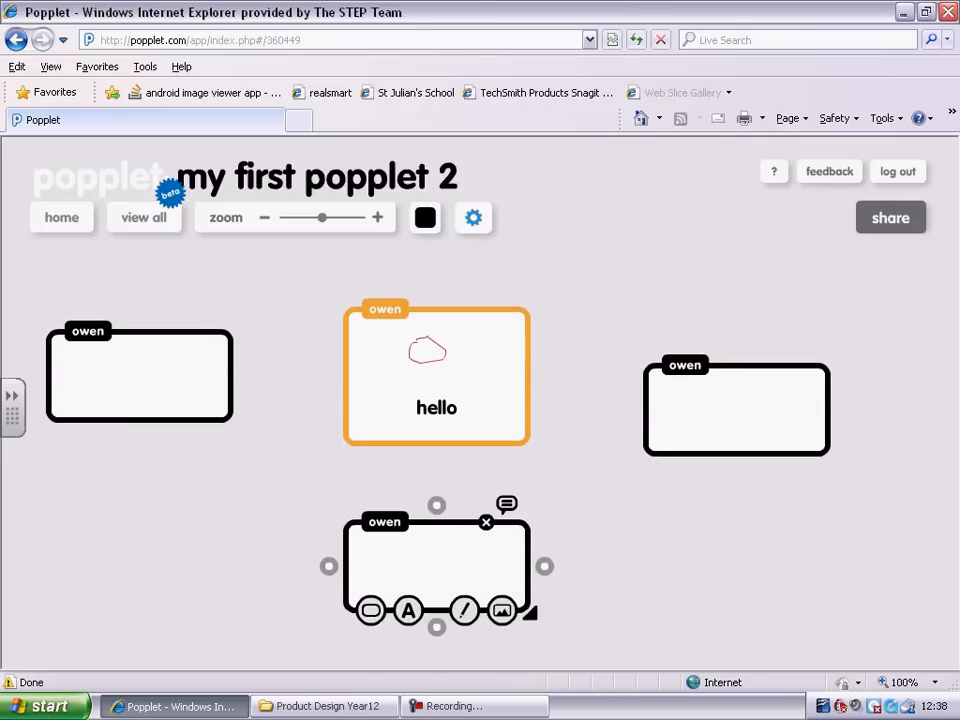
Connect the lower, left and right empty boxes to the central "hello" box with lines.
{"action": "left_click_drag", "start_coordinate": [436, 505], "coordinate": [435, 381]}
{"action": "left_click", "coordinate": [140, 376]}
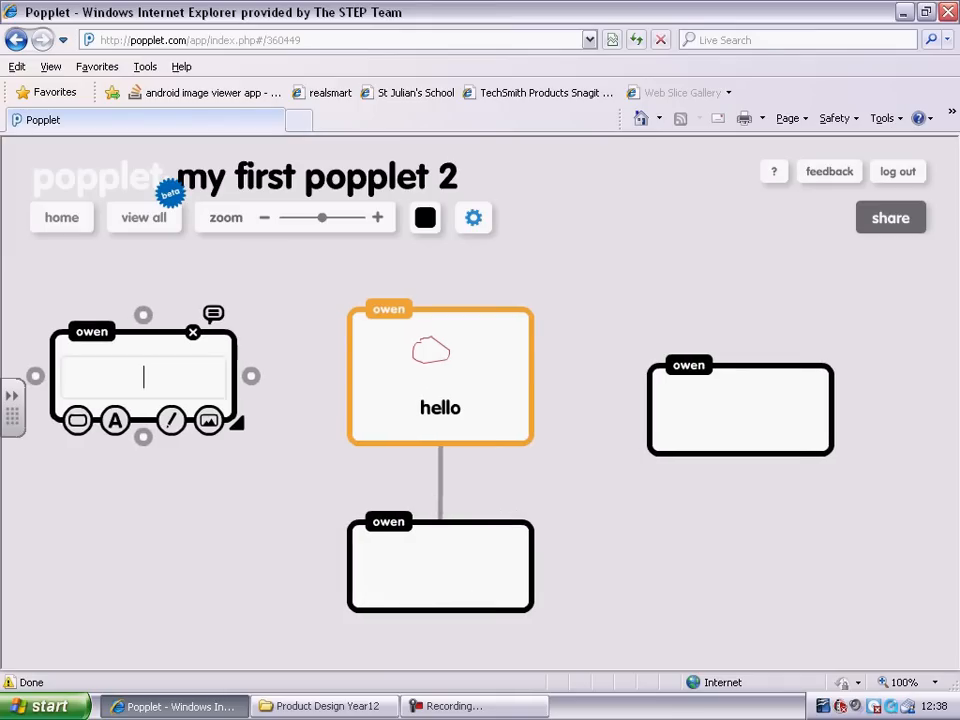
{"action": "left_click_drag", "start_coordinate": [250, 376], "coordinate": [407, 374]}
{"action": "left_click", "coordinate": [746, 408]}
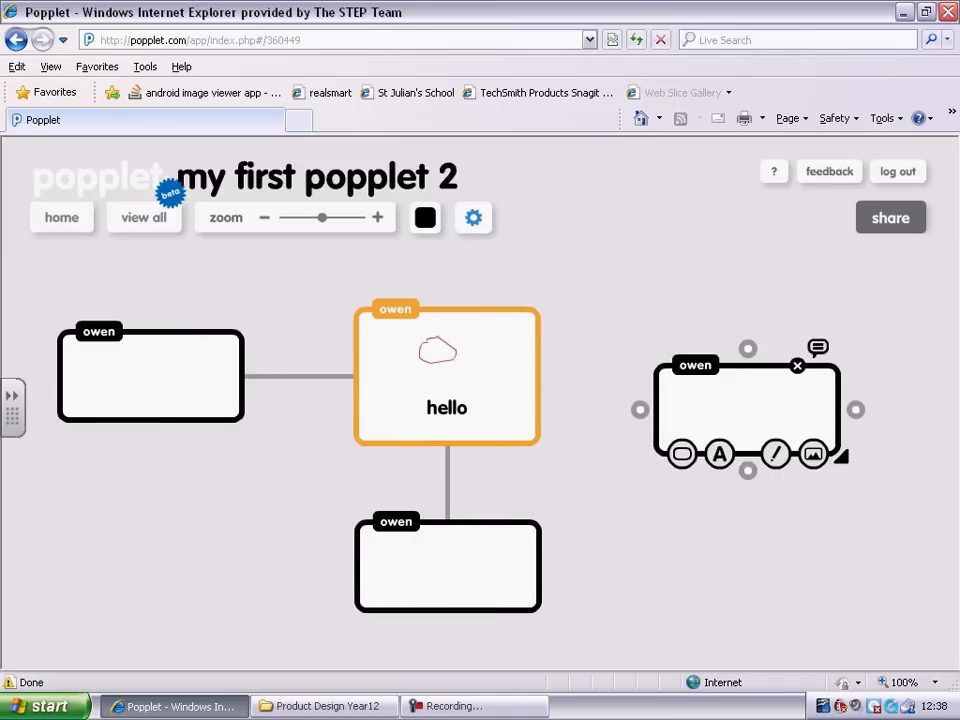
{"action": "left_click_drag", "start_coordinate": [640, 409], "coordinate": [480, 392]}
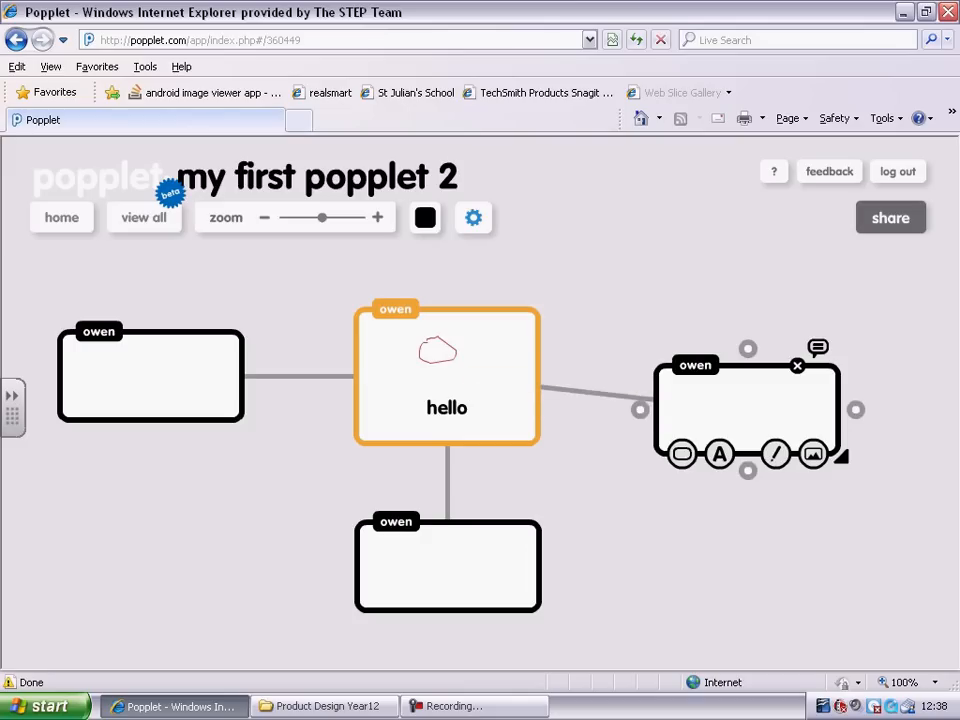
{"action": "left_click", "coordinate": [590, 312]}
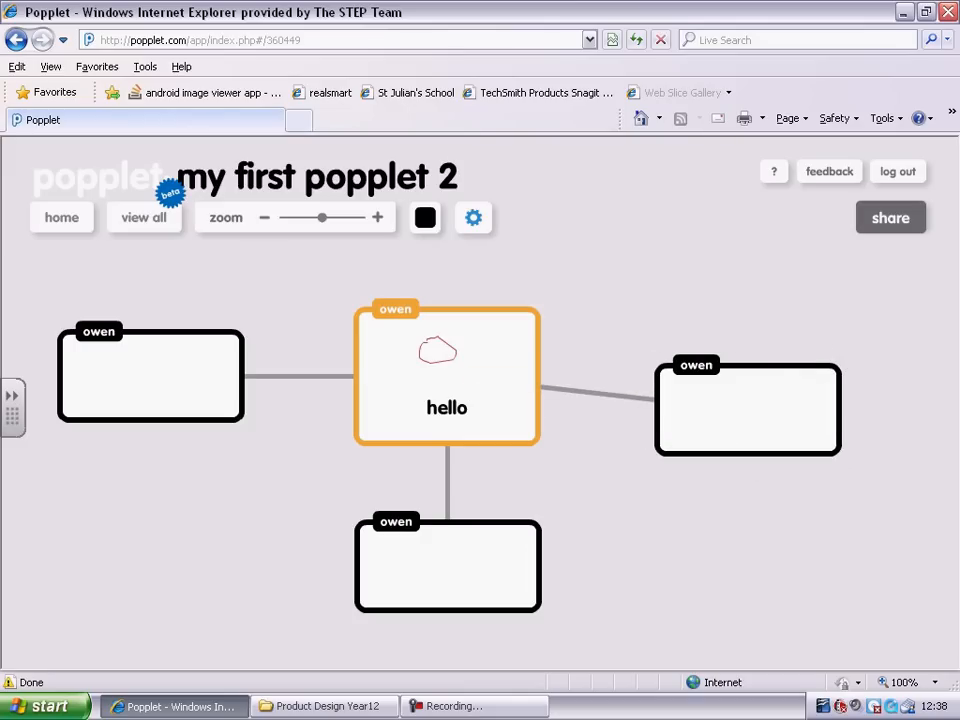
{"action": "left_click", "coordinate": [460, 380]}
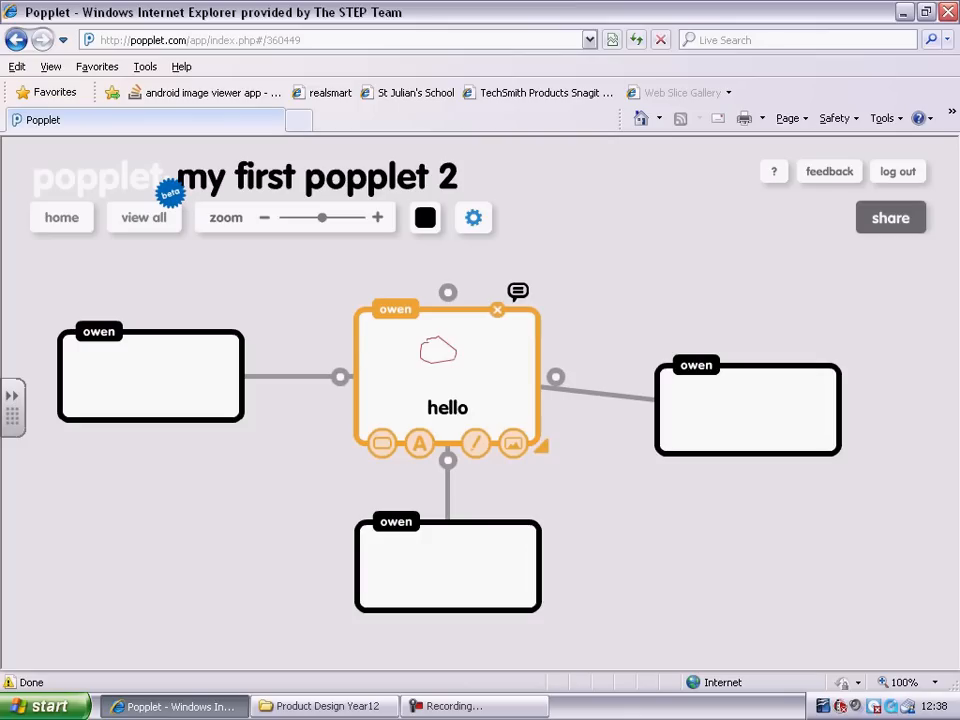
{"action": "mouse_move", "coordinate": [460, 380]}
{"action": "left_mouse_down"}
{"action": "mouse_move", "coordinate": [502, 371]}
{"action": "mouse_move", "coordinate": [532, 341]}
{"action": "mouse_move", "coordinate": [481, 330]}
{"action": "mouse_move", "coordinate": [404, 357]}
{"action": "mouse_move", "coordinate": [377, 406]}
{"action": "mouse_move", "coordinate": [457, 399]}
{"action": "mouse_move", "coordinate": [460, 389]}
{"action": "left_mouse_up"}
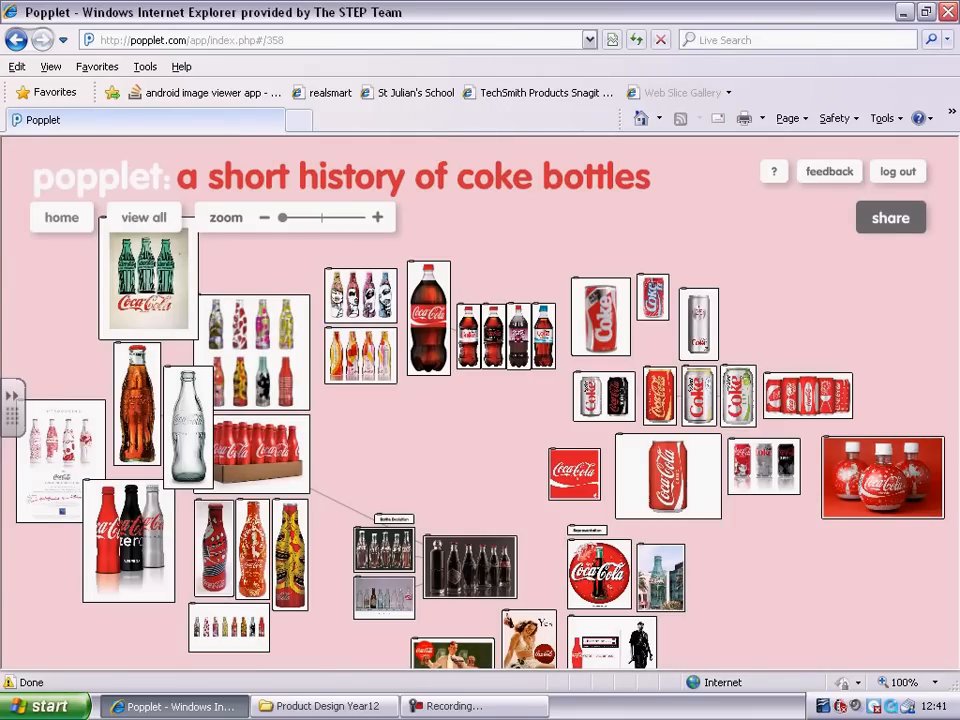
Look over the picture layout of the coke bottles popplet and the lower branches of the Bridges popplet.
{"action": "scroll", "coordinate": [480, 403], "scroll_direction": "up", "scroll_amount": 5}
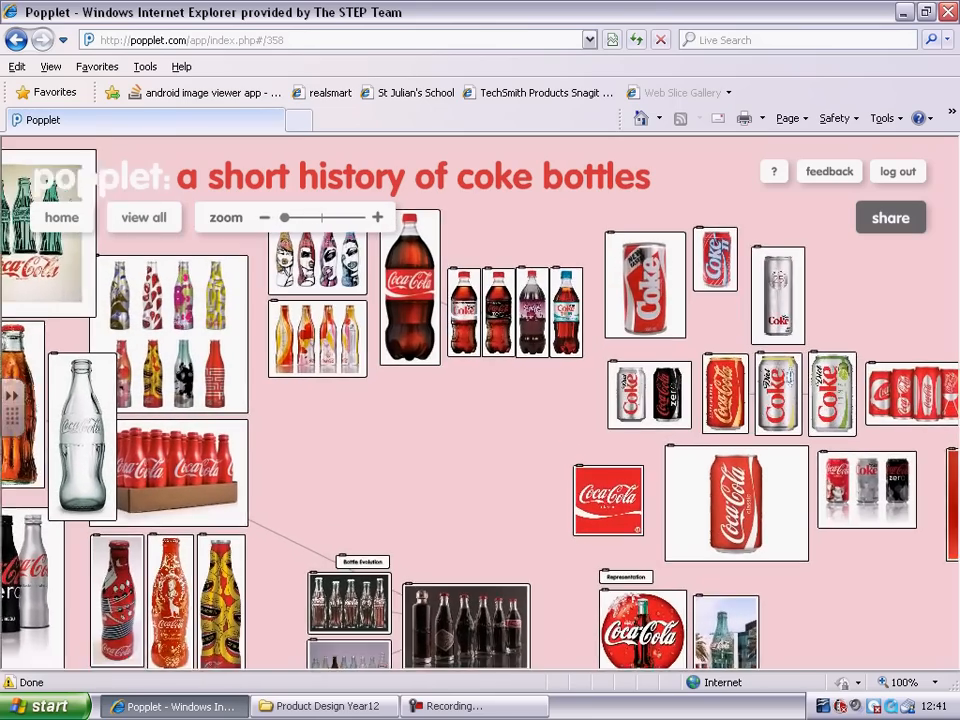
{"action": "scroll", "coordinate": [480, 403], "scroll_direction": "down", "scroll_amount": 3}
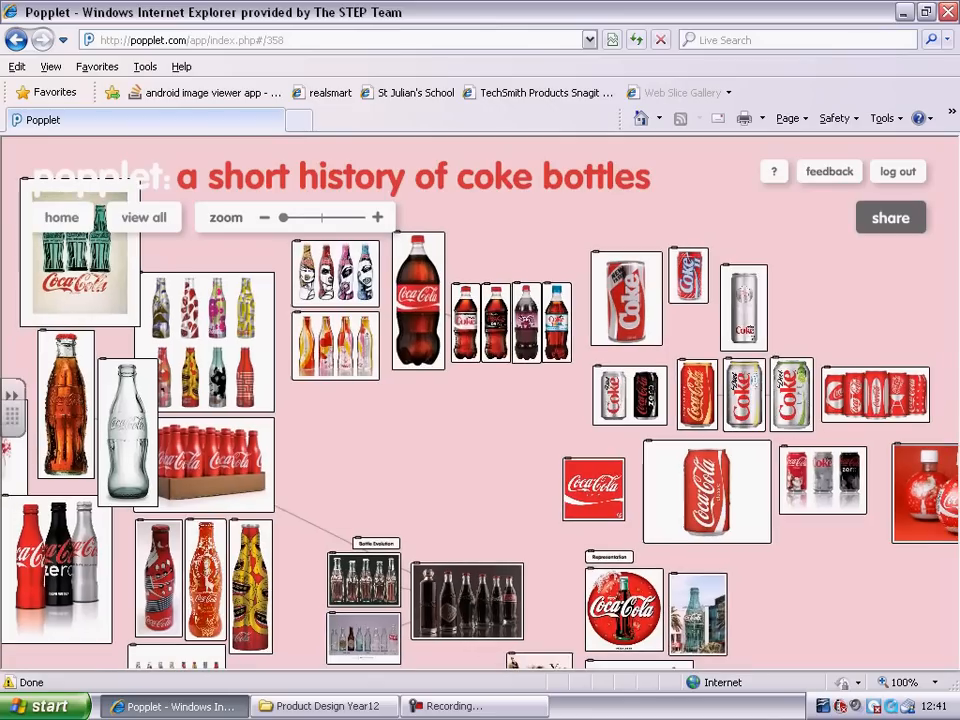
{"action": "scroll", "coordinate": [480, 403], "scroll_direction": "down", "scroll_amount": 3}
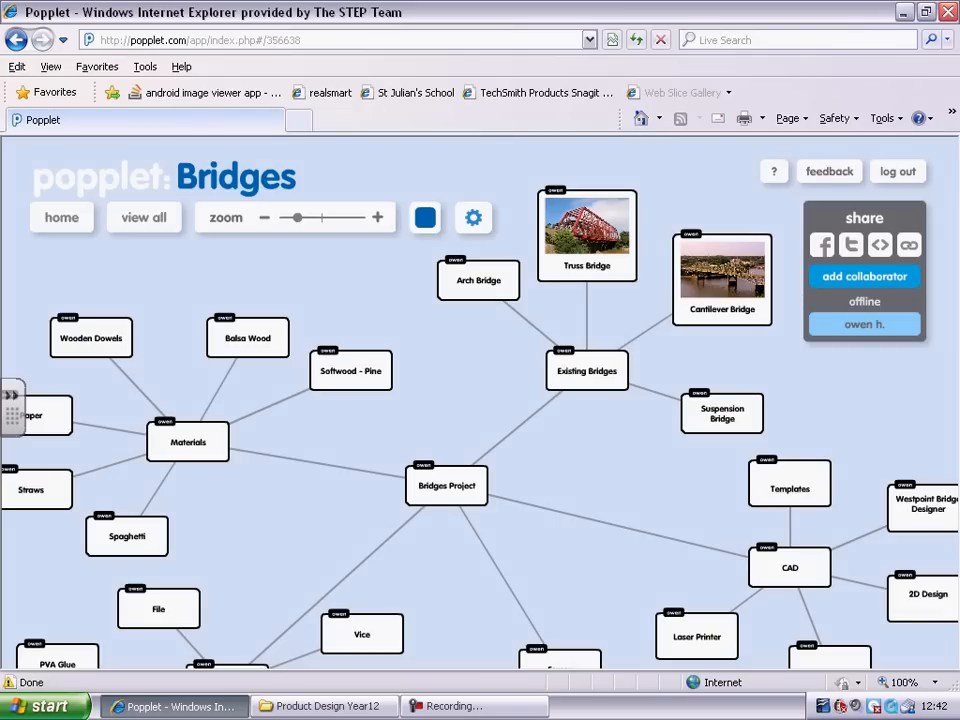
{"action": "left_click_drag", "start_coordinate": [620, 480], "coordinate": [612, 305]}
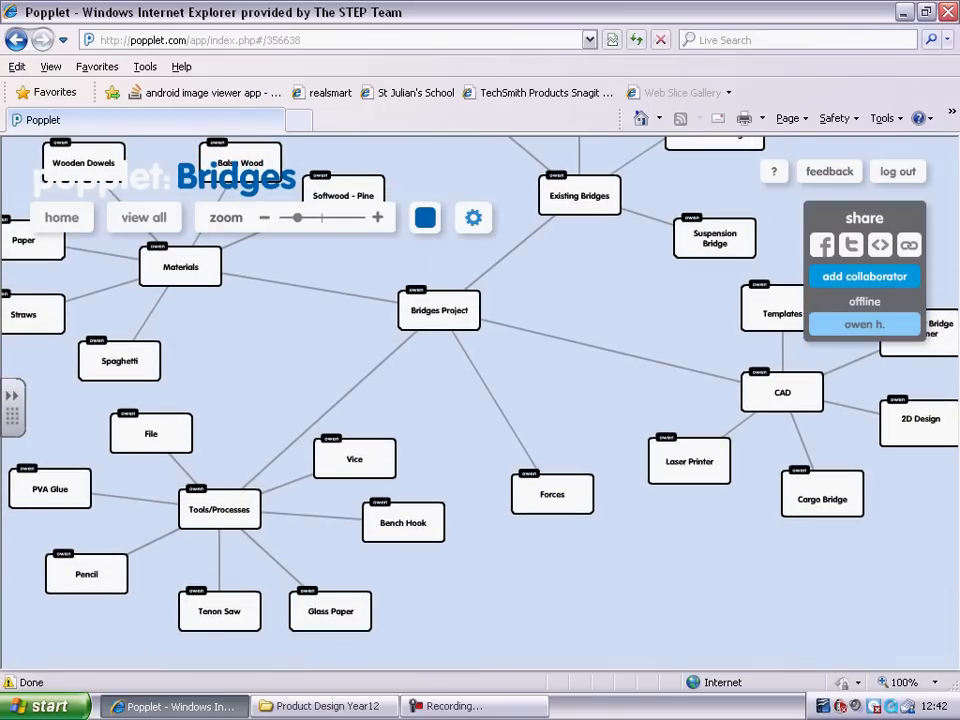